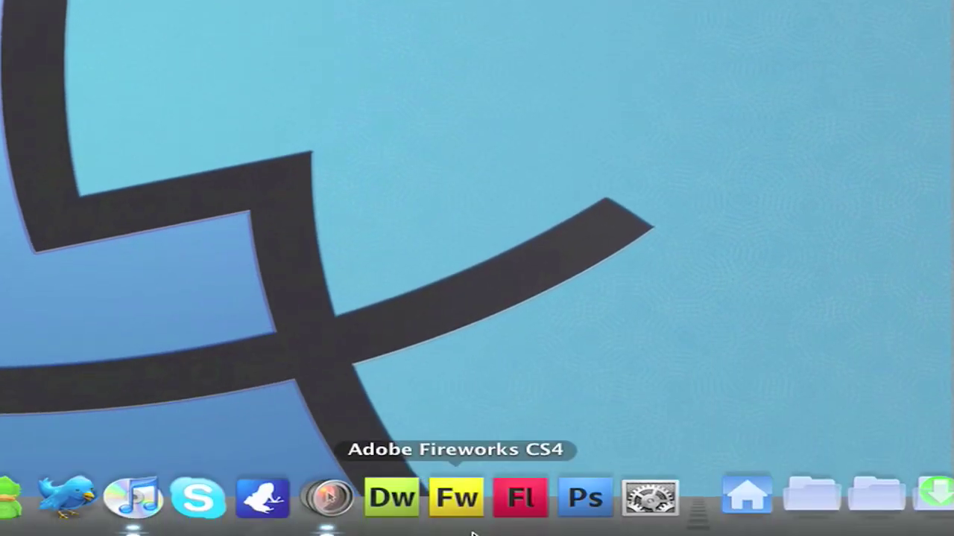
# - Open a Finder window from the Dock and display the Macintosh HD drive with its 5 items
pyautogui.click(96, 506)
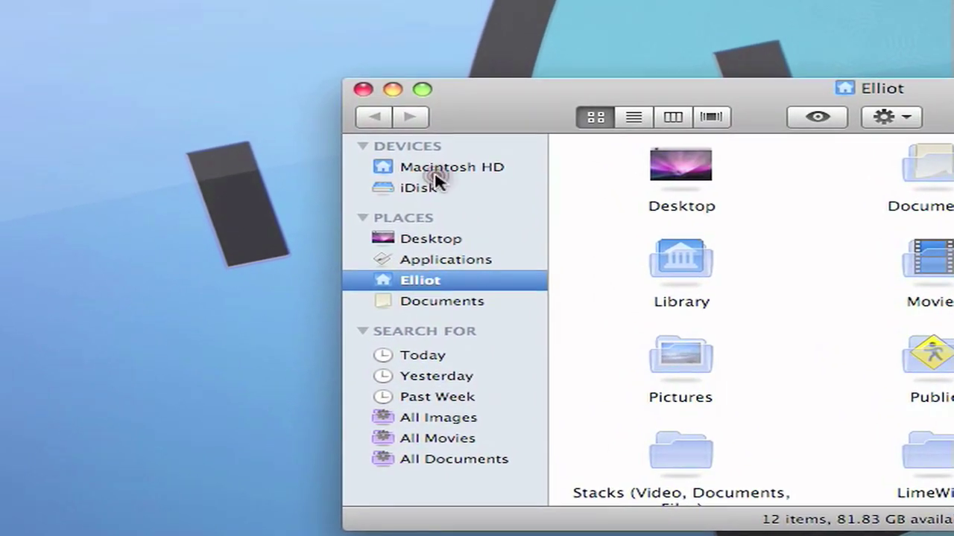
pyautogui.click(436, 173)
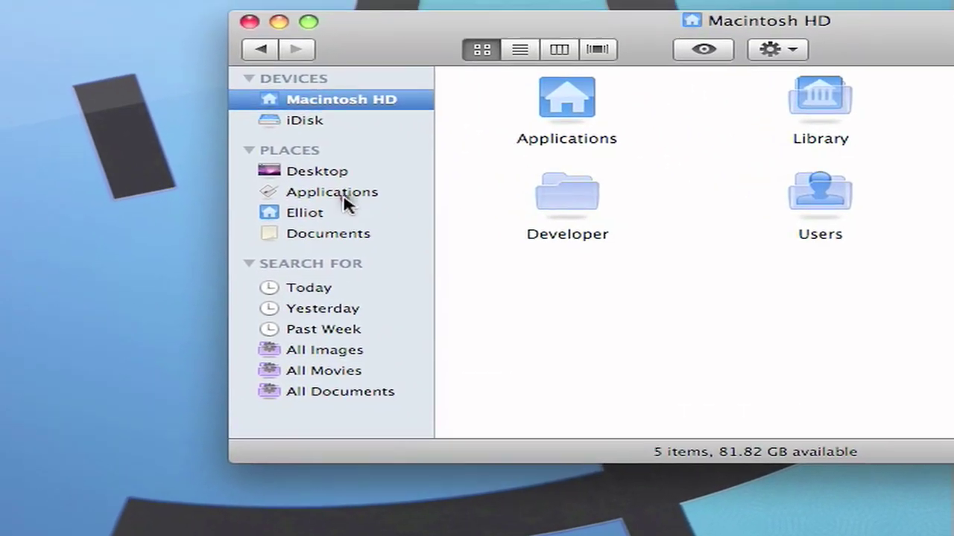
# - Show the 59-item Applications folder and enlarge the window so all columns fit
pyautogui.click(343, 196)
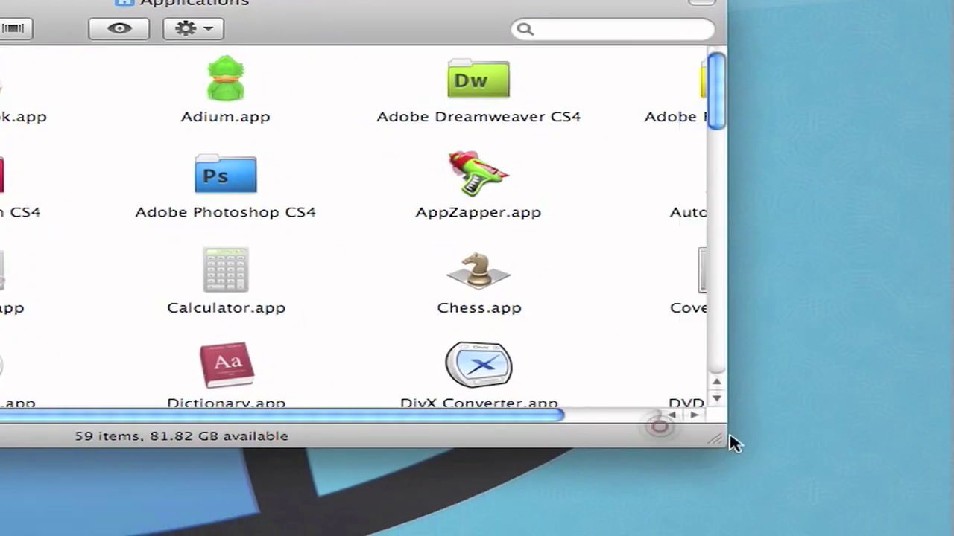
pyautogui.moveTo(729, 444)
pyautogui.mouseDown()
pyautogui.moveTo(847, 442)
pyautogui.moveTo(726, 441)
pyautogui.mouseUp()
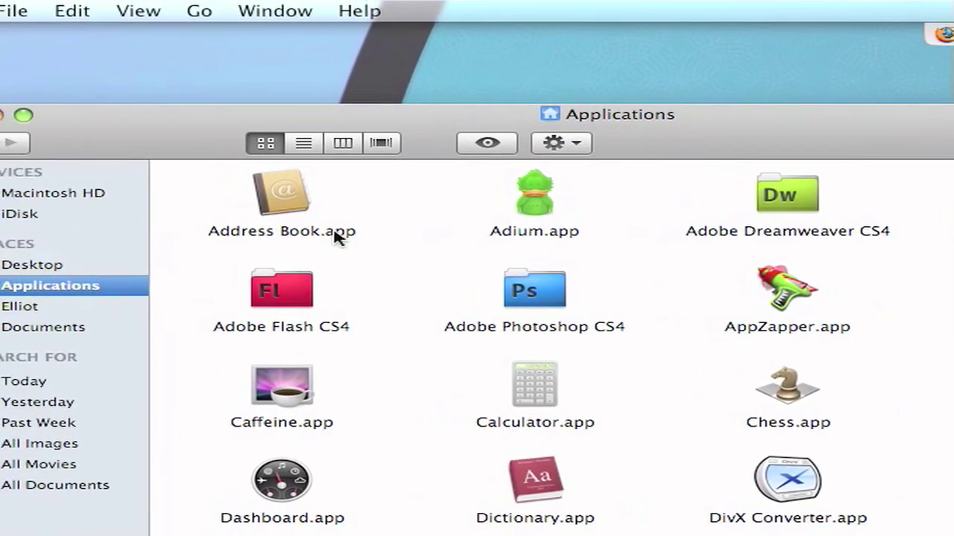
# - Get Info on Address Book.app and review its 4.5 MB size and version 4.1 details
pyautogui.rightClick(339, 198)
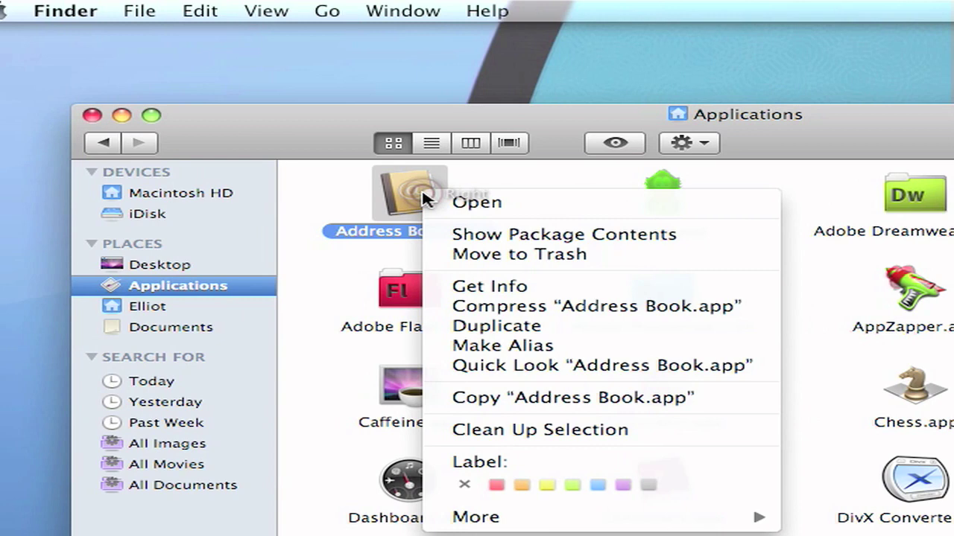
pyautogui.click(493, 286)
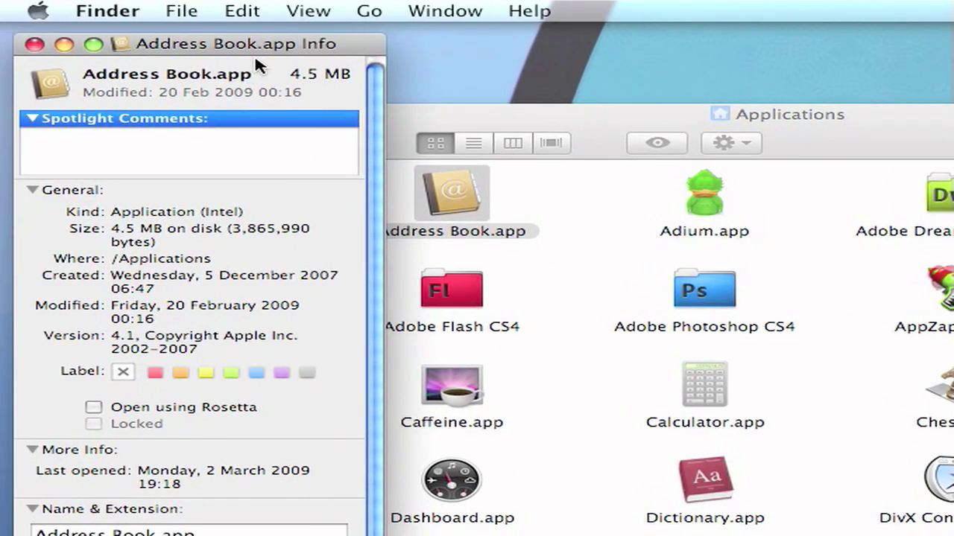
pyautogui.moveTo(257, 56); pyautogui.dragTo(549, 22)
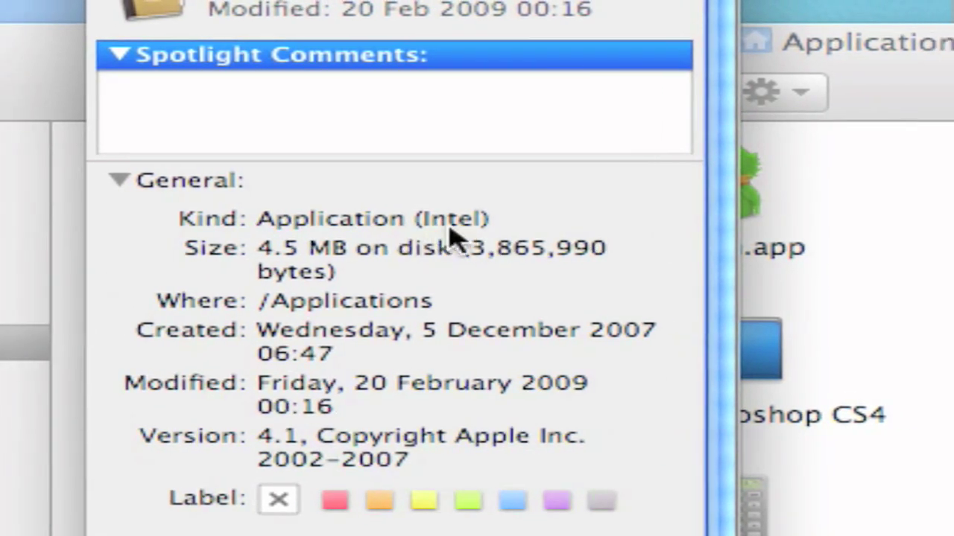
pyautogui.scroll(-10, 460, 237)
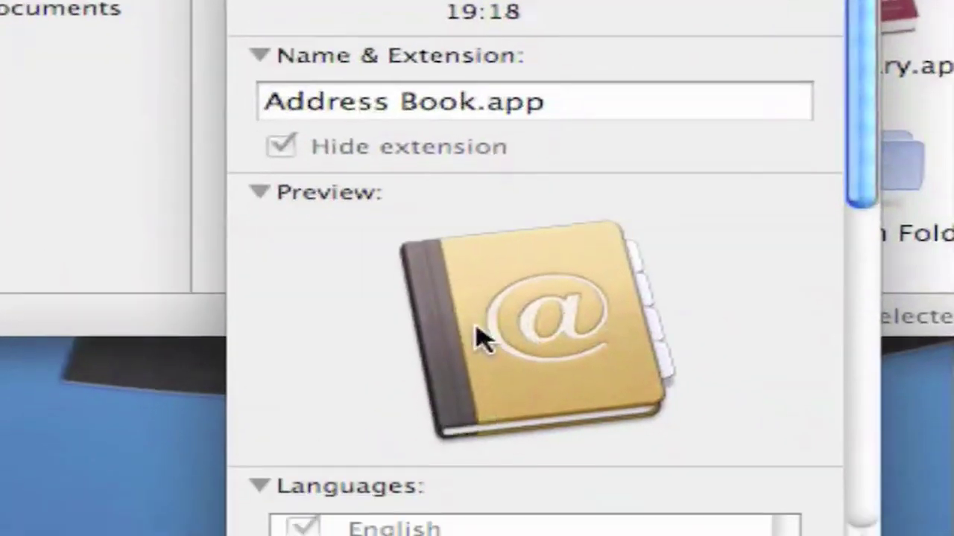
pyautogui.scroll(-5, 486, 260)
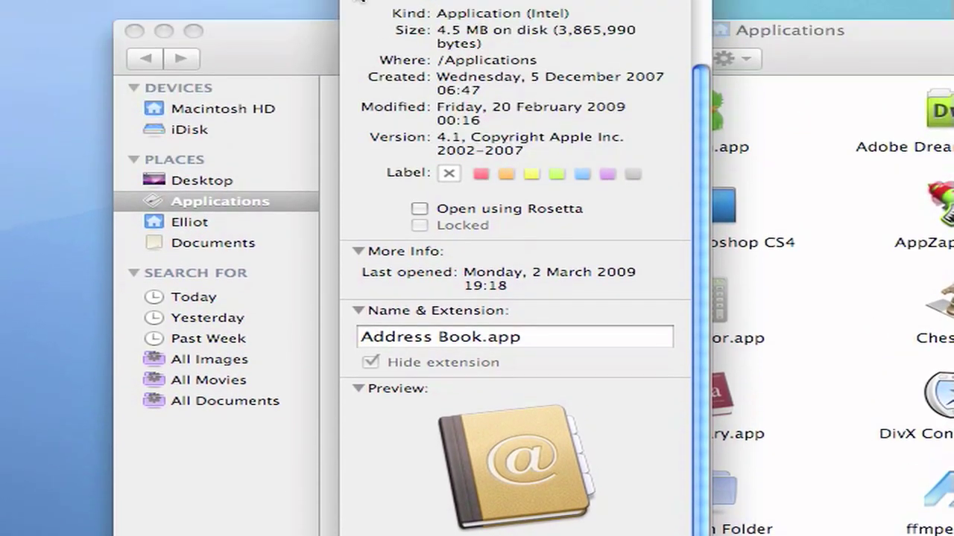
# - Close the Address Book info and scroll the Applications list down to Final Cut Express
pyautogui.click(343, 34)
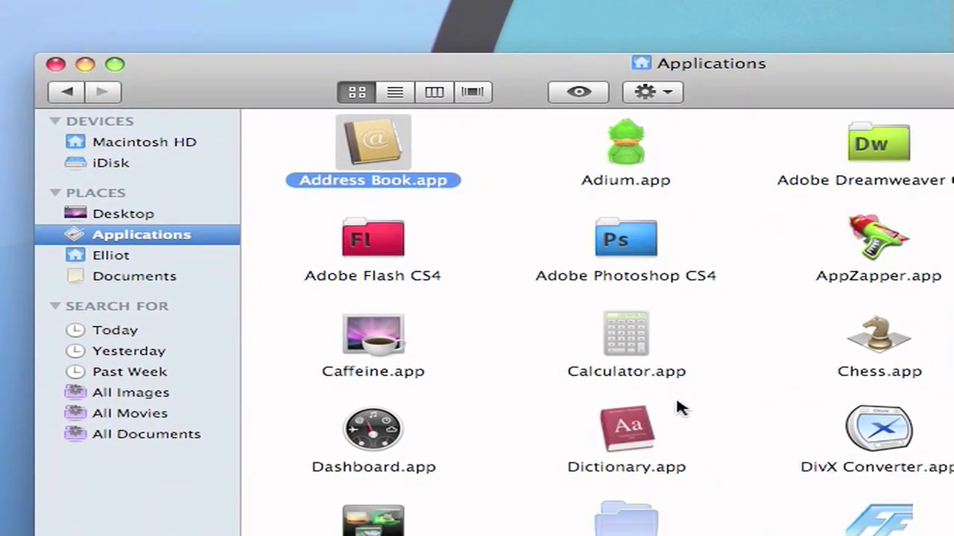
pyautogui.scroll(-10, 740, 447)
pyautogui.scroll(-5, 557, 326)
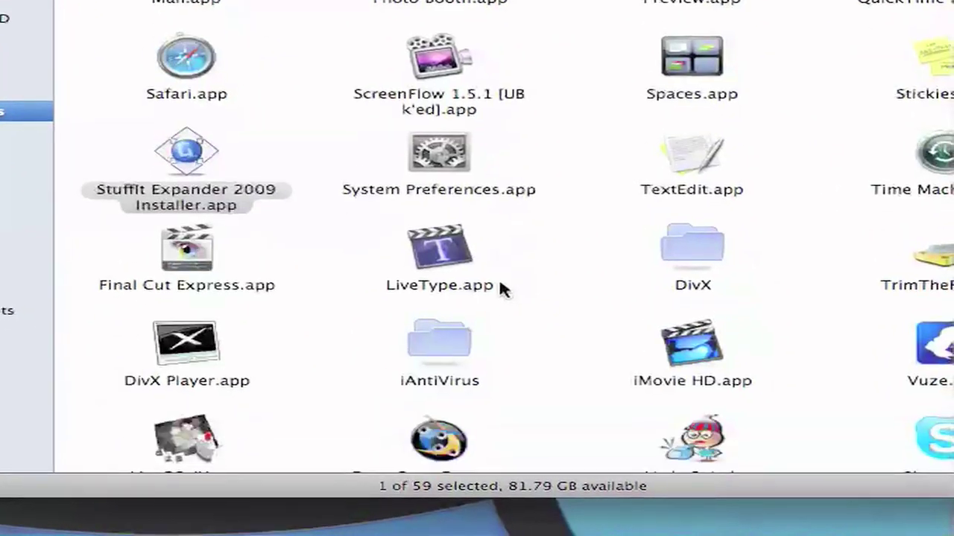
pyautogui.scroll(-1, 499, 287)
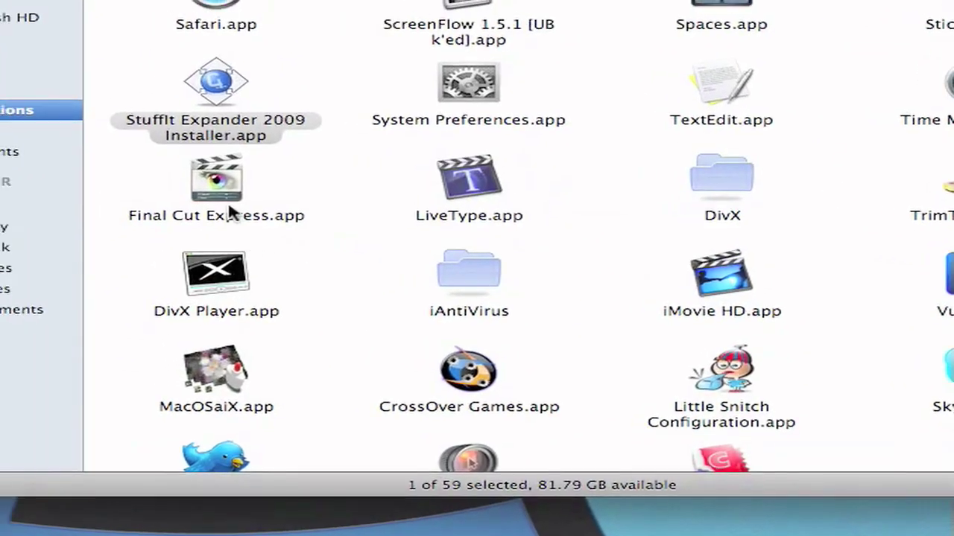
# - Open the Info window for Final Cut Express.app (239.4 MB) and center it on screen
pyautogui.rightClick(185, 185)
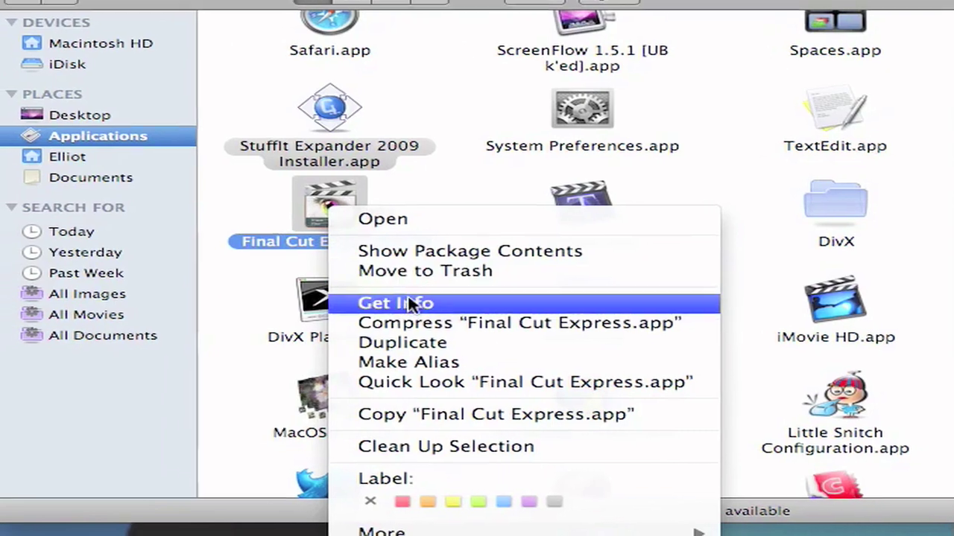
pyautogui.click(411, 303)
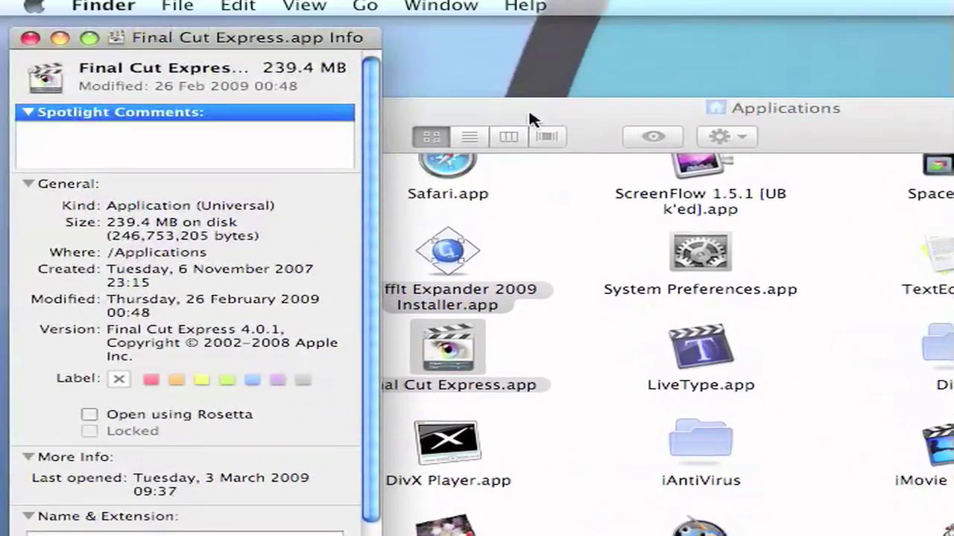
pyautogui.click(482, 26)
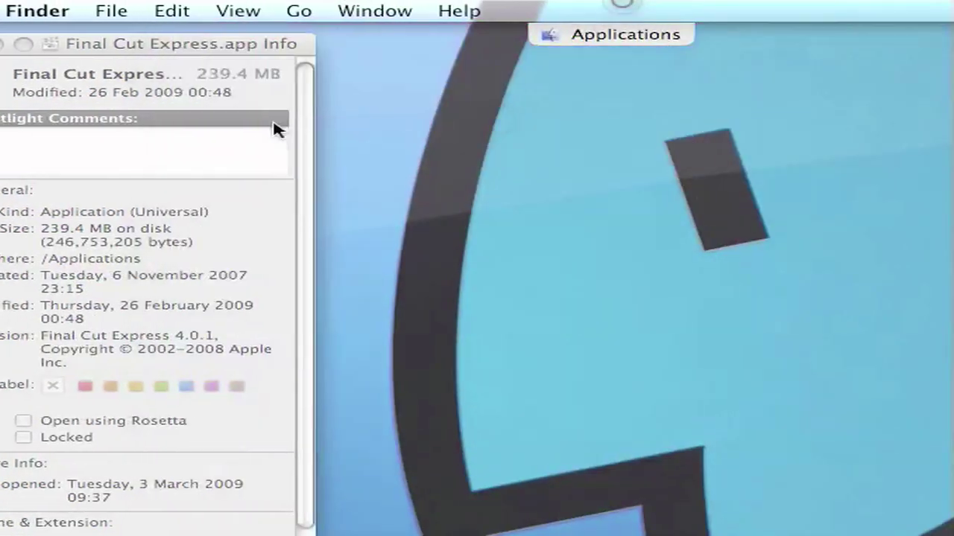
pyautogui.moveTo(185, 48); pyautogui.dragTo(779, 32)
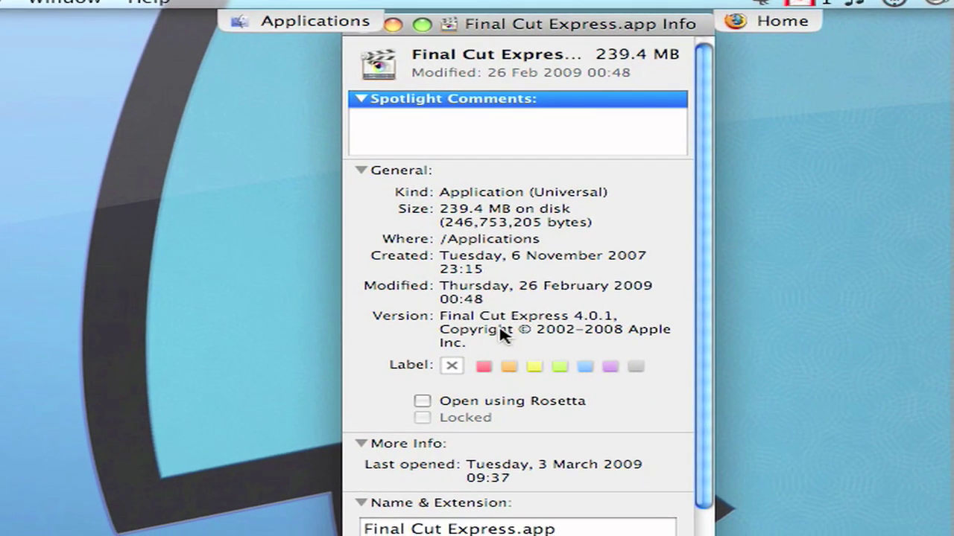
# - Remove French through Japanese from Final Cut Express's Languages, leaving English, dropping it to 112 MB
pyautogui.scroll(-5, 484, 340)
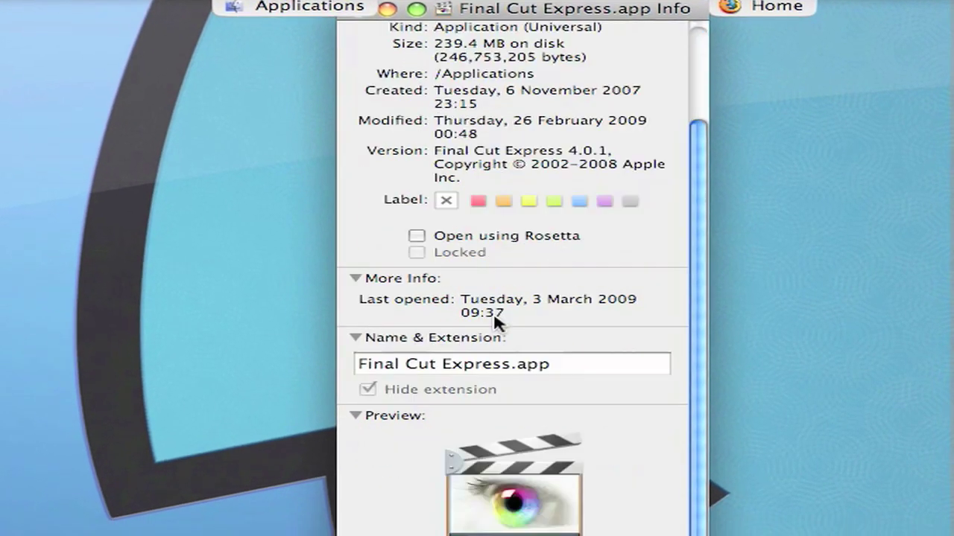
pyautogui.scroll(-4, 492, 316)
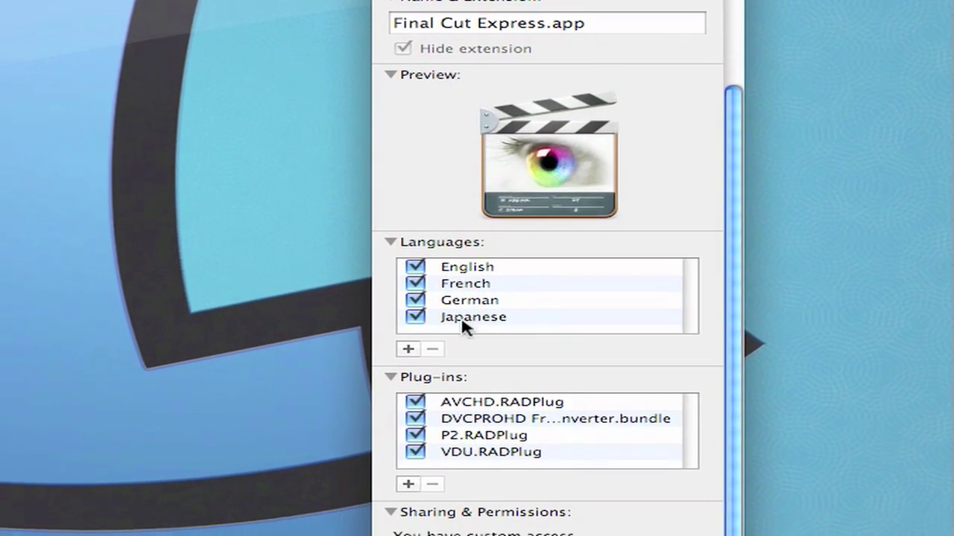
pyautogui.click(478, 281)
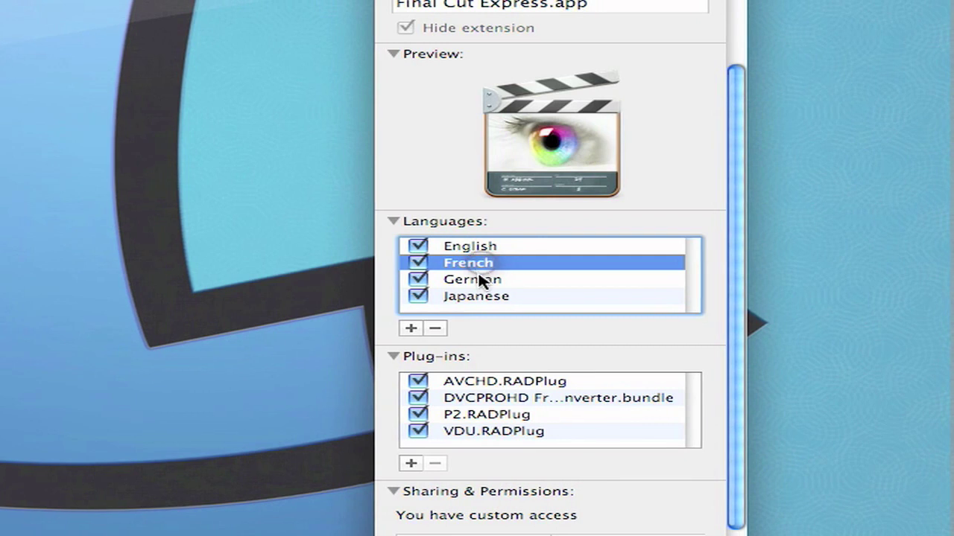
pyautogui.moveTo(476, 271); pyautogui.dragTo(472, 298)
pyautogui.click(436, 327)
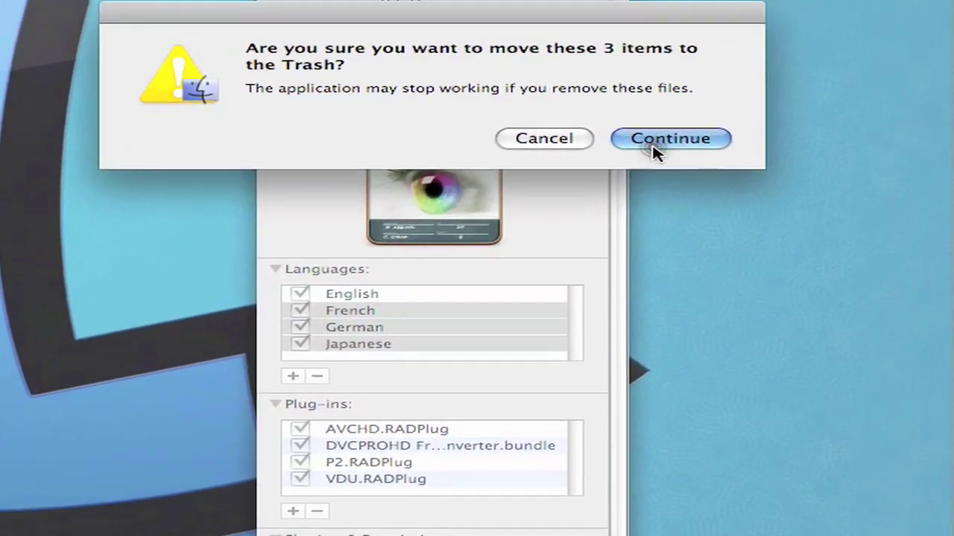
pyautogui.click(795, 66)
pyautogui.scroll(10, 417, 270)
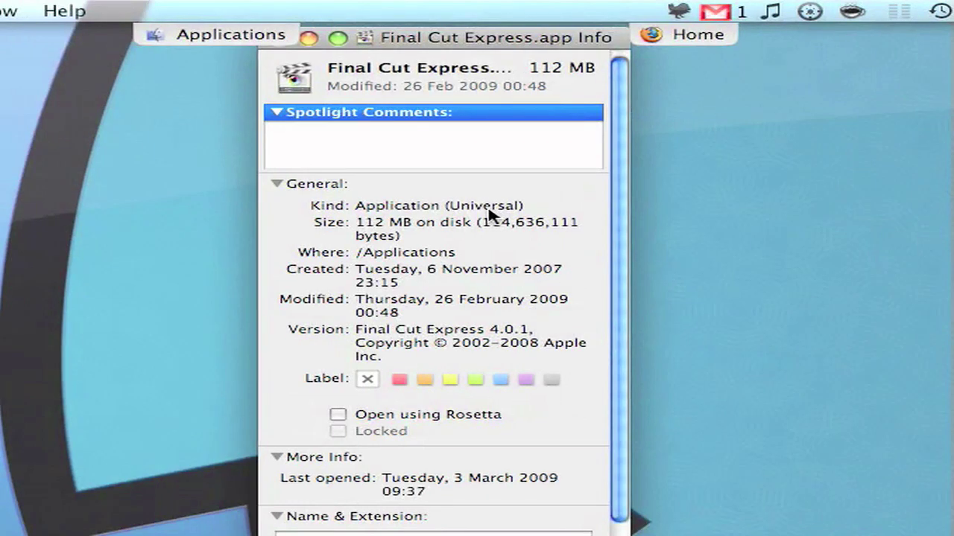
# - In Firefox, open the TrimTheFat bookmark in a new tab and close the ::Torrents:: tab
pyautogui.click(698, 35)
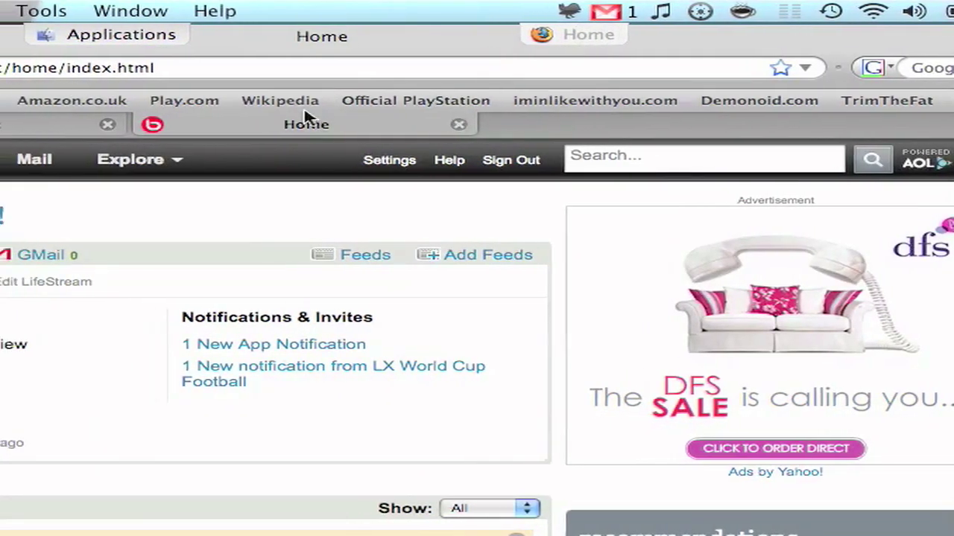
pyautogui.click(801, 103)
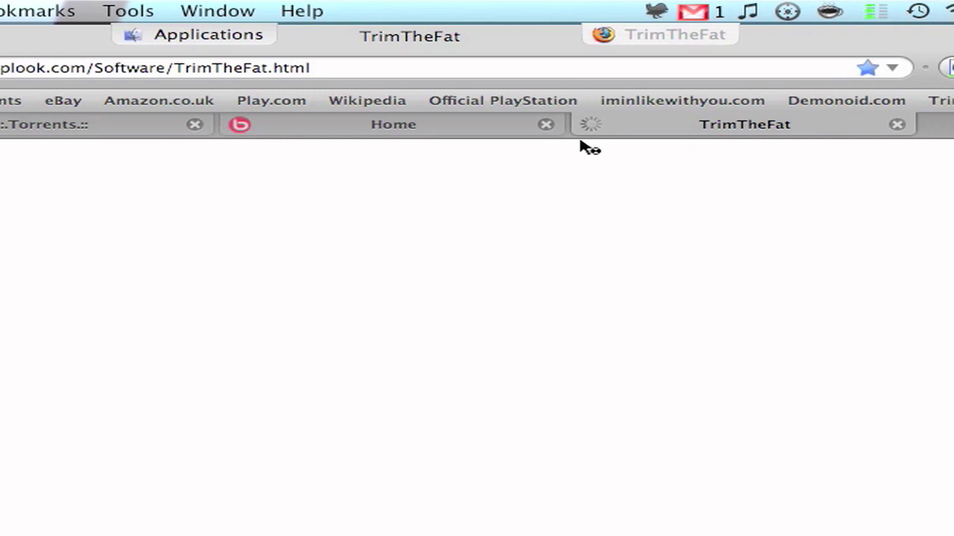
pyautogui.click(128, 122)
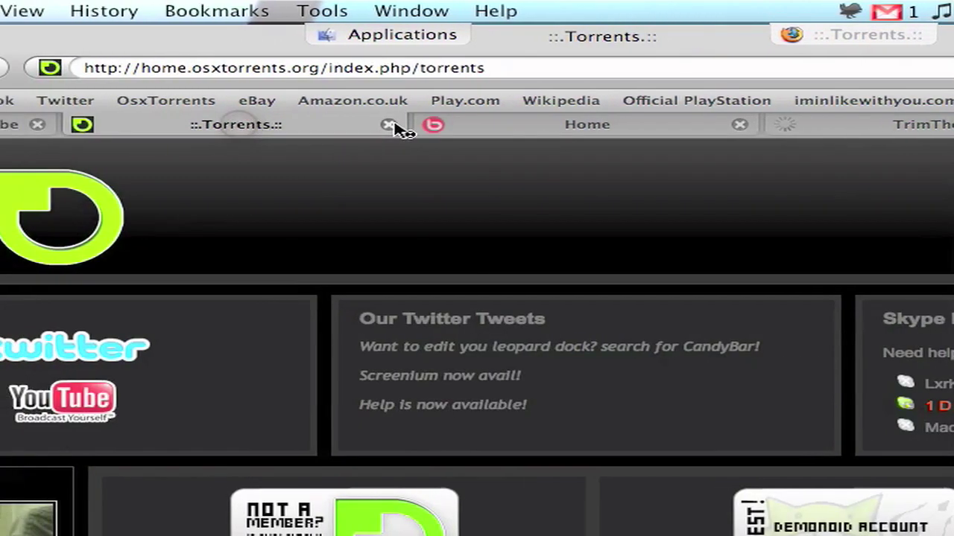
pyautogui.click(260, 125)
pyautogui.click(566, 134)
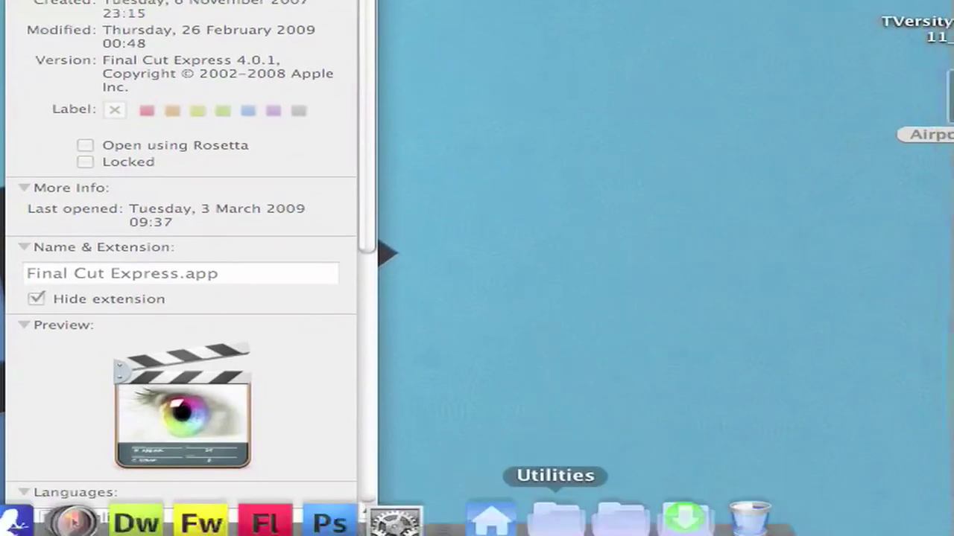
# - Launch TrimTheFat from the Applications stack and place its drop window beside the Info window
pyautogui.click(482, 515)
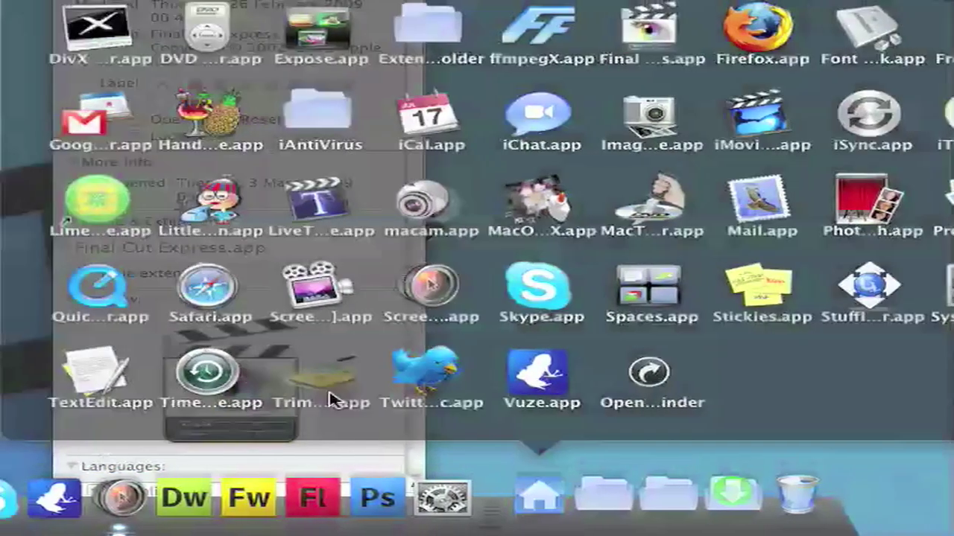
pyautogui.click(332, 400)
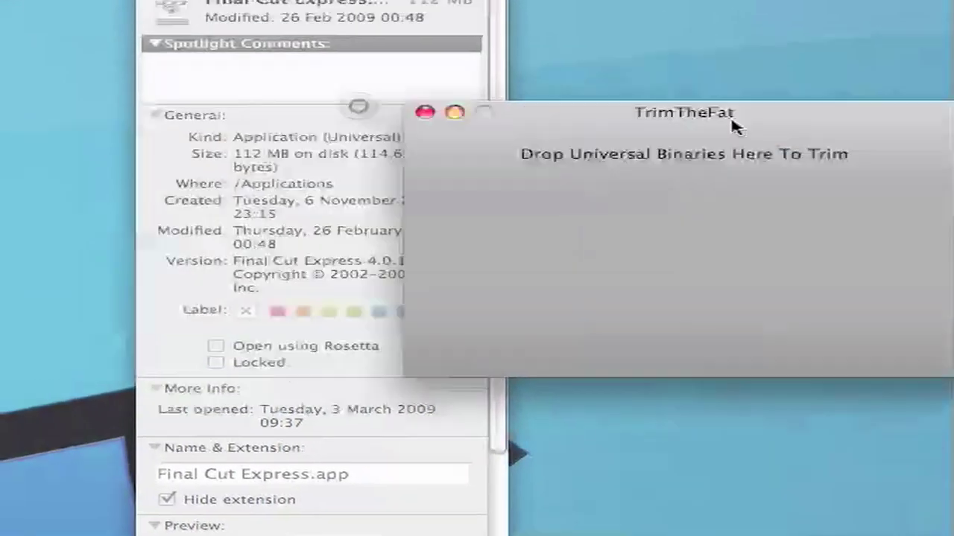
pyautogui.moveTo(734, 127); pyautogui.dragTo(862, 237)
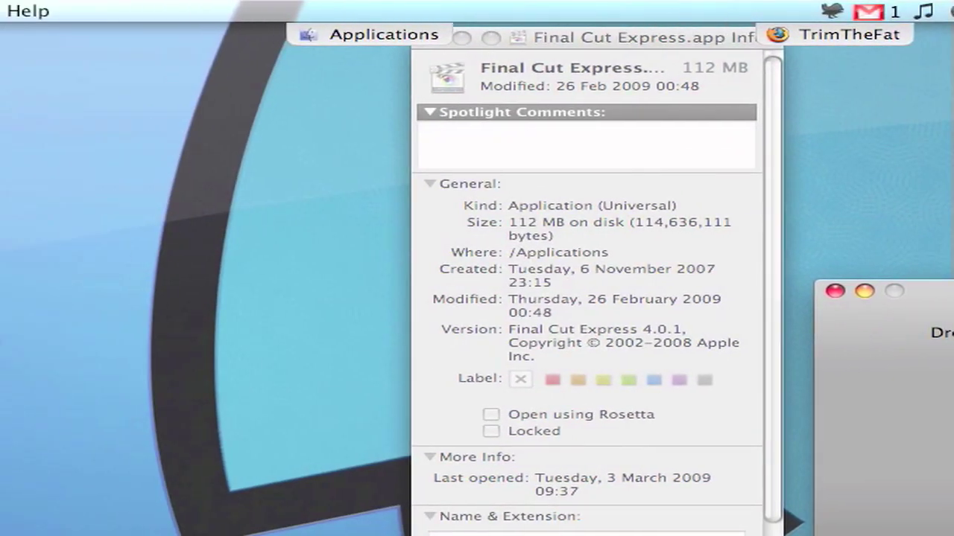
# - Set TrimTheFat's preferences to Trim Application In Place and confirm with OK
pyautogui.click(37, 9)
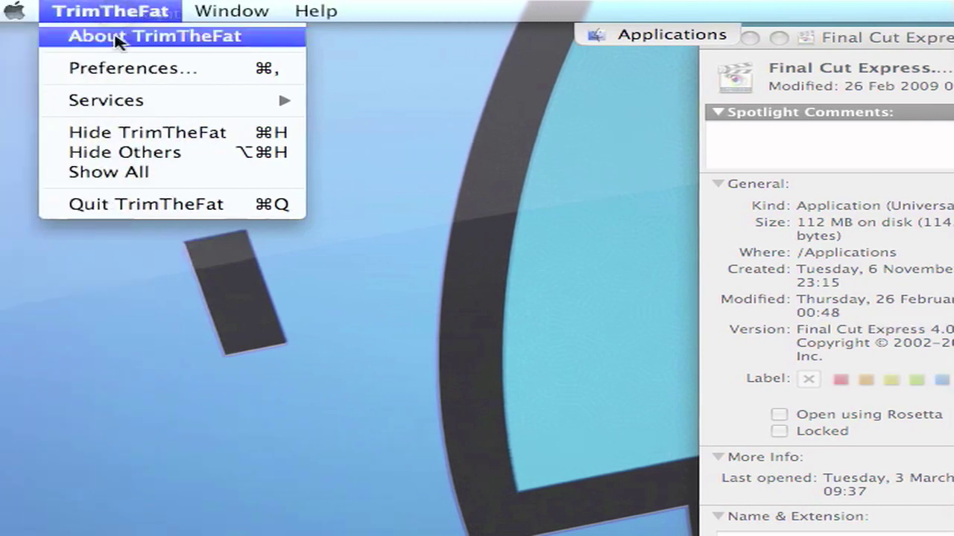
pyautogui.click(126, 69)
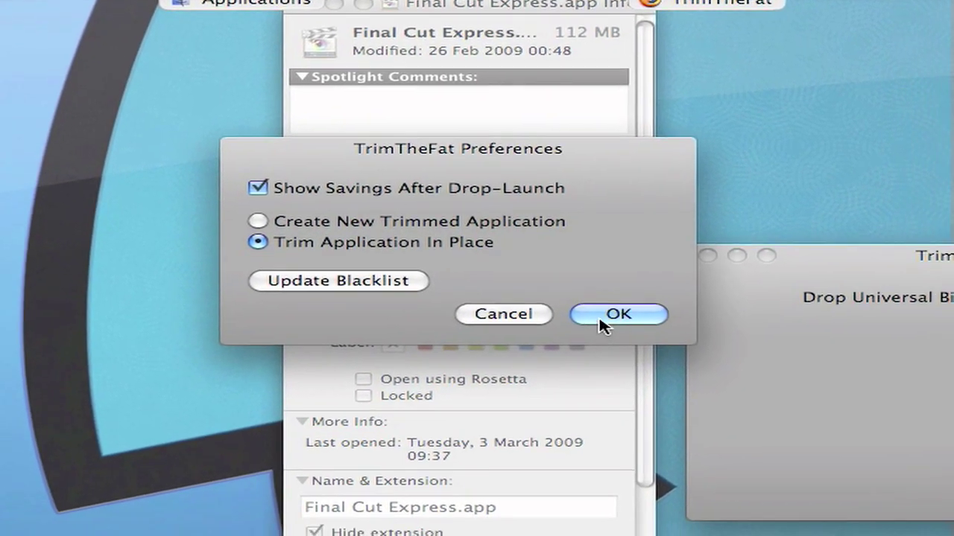
pyautogui.click(602, 322)
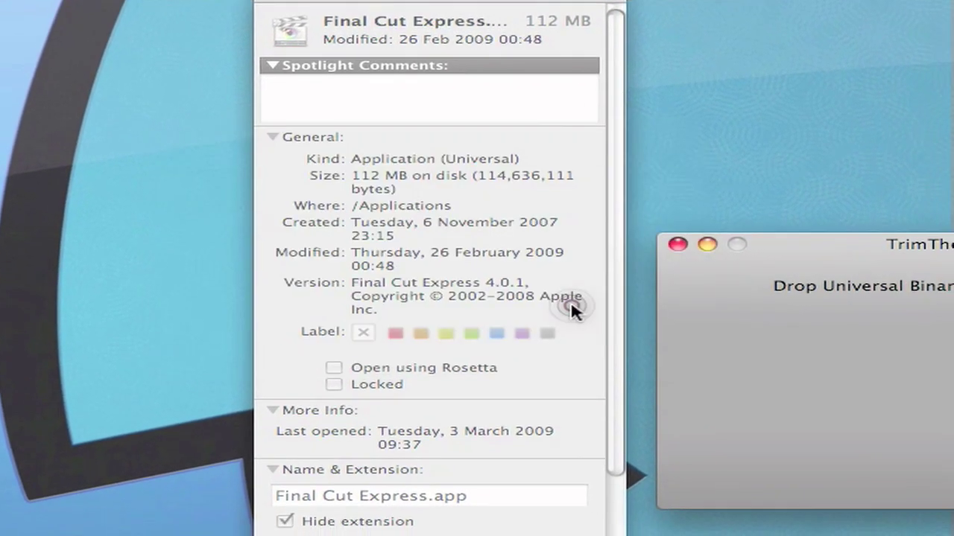
# - Open the Applications folder and drop Final Cut Express.app onto TrimTheFat to trim it
pyautogui.moveTo(519, 44); pyautogui.dragTo(10, 42)
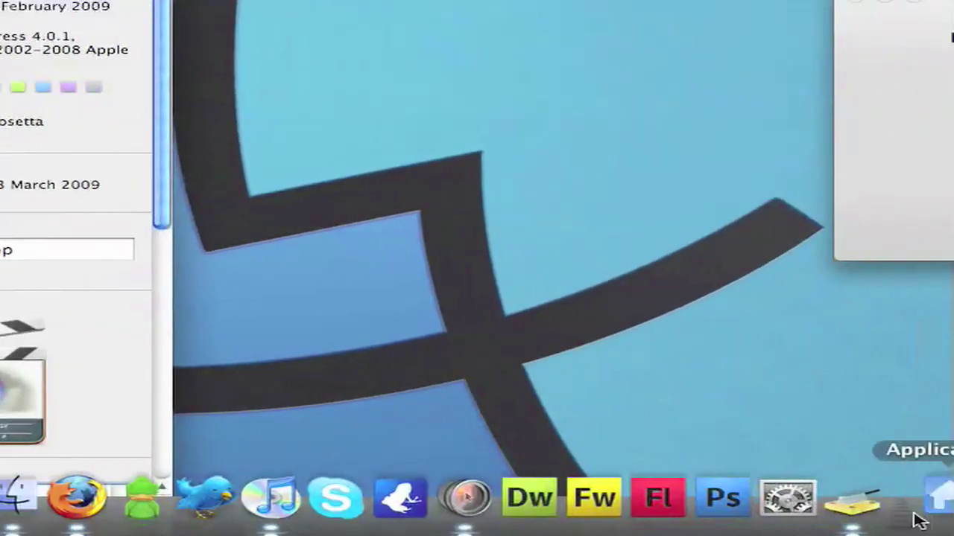
pyautogui.click(920, 517)
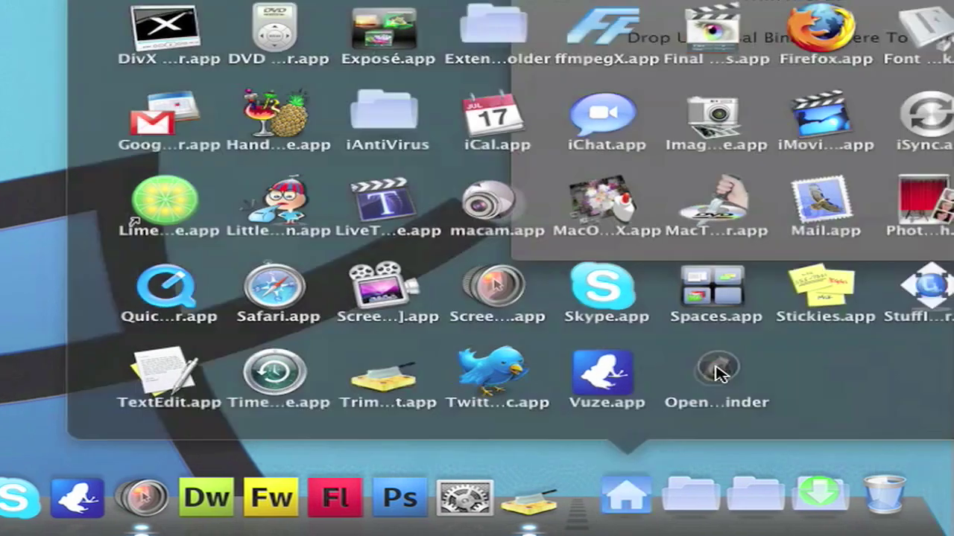
pyautogui.click(715, 372)
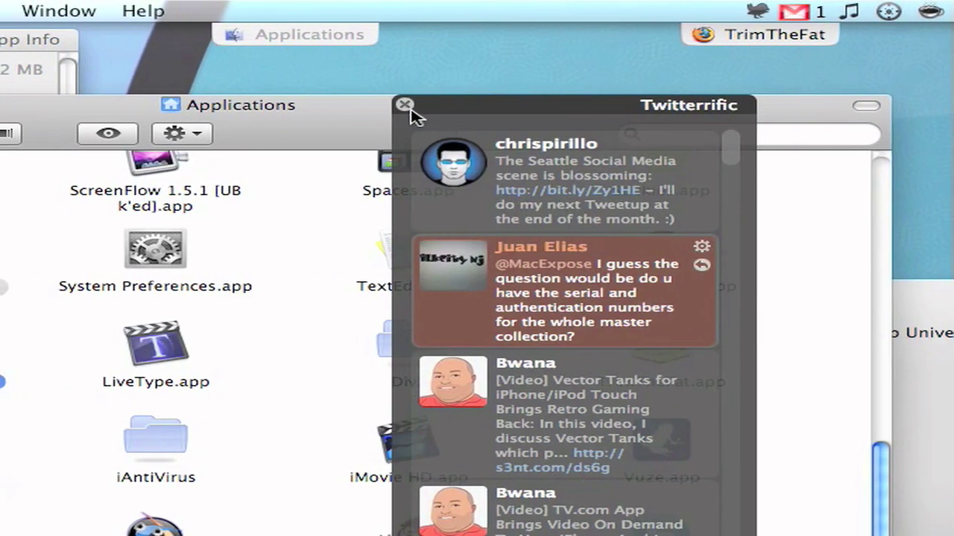
pyautogui.click(438, 105)
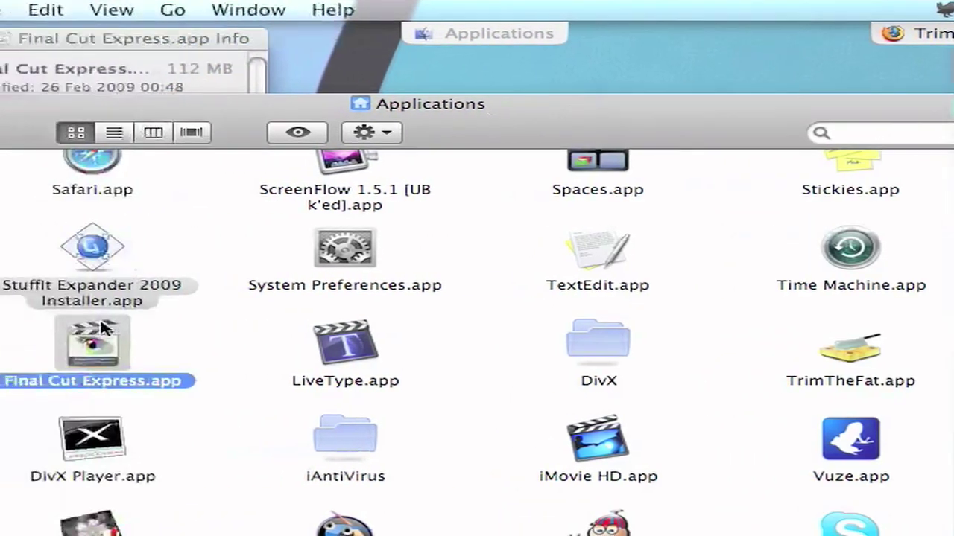
pyautogui.moveTo(8, 344)
pyautogui.mouseDown()
pyautogui.moveTo(151, 357)
pyautogui.moveTo(8, 339)
pyautogui.mouseUp()
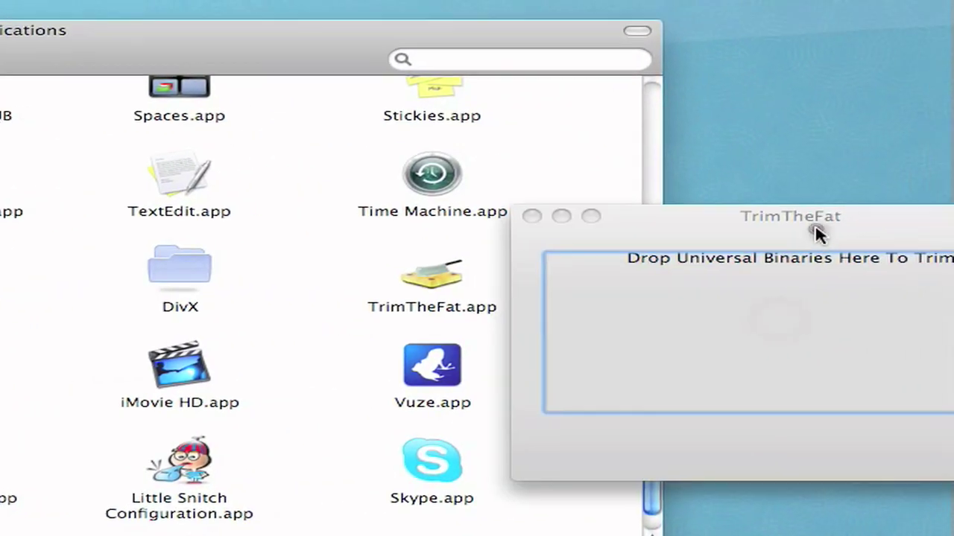
# - Confirm Final Cut Express.app now reports 81.3 MB on disk in its Info window
pyautogui.click(815, 236)
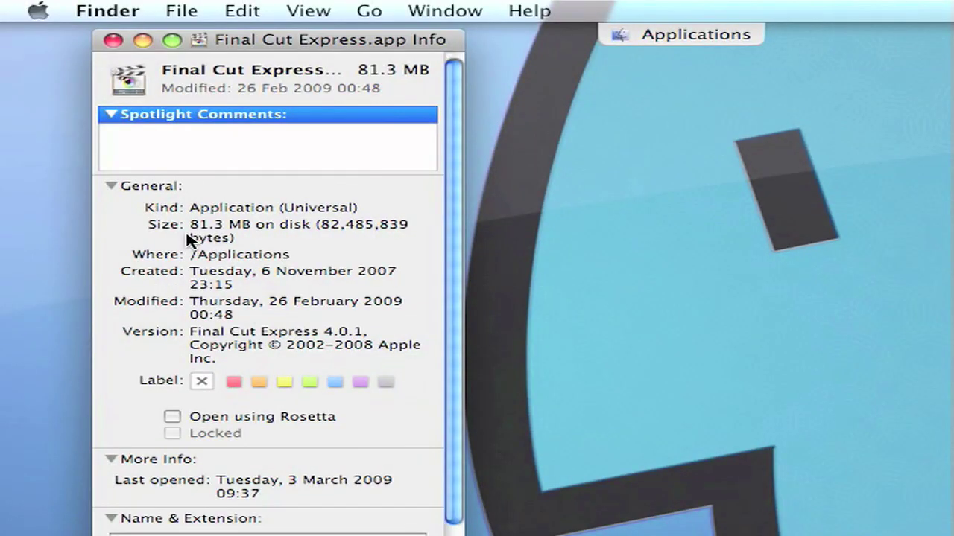
# - Close the Final Cut Express Info window and view LiveType.app's Info showing 47.8 MB
pyautogui.click(113, 40)
pyautogui.click(648, 37)
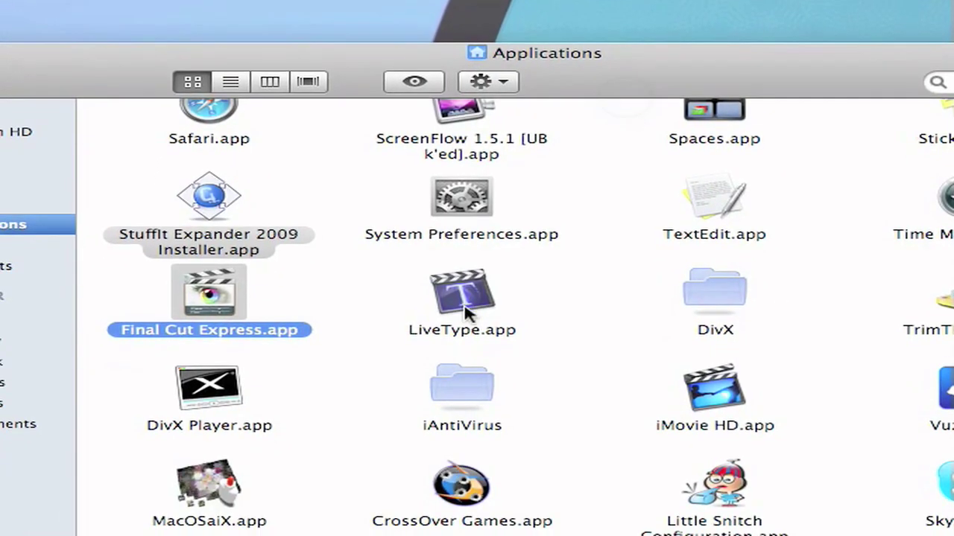
pyautogui.rightClick(484, 351)
pyautogui.click(557, 447)
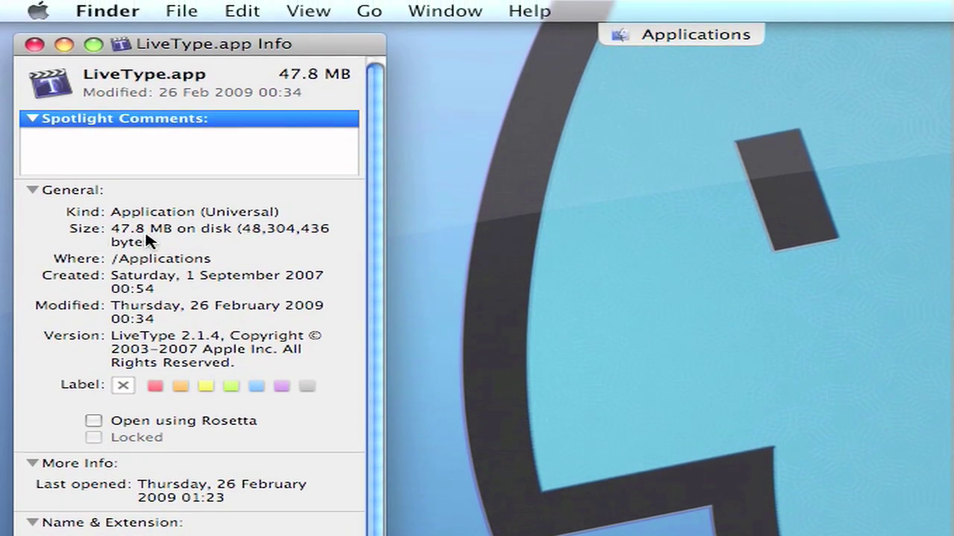
pyautogui.scroll(-6, 153, 261)
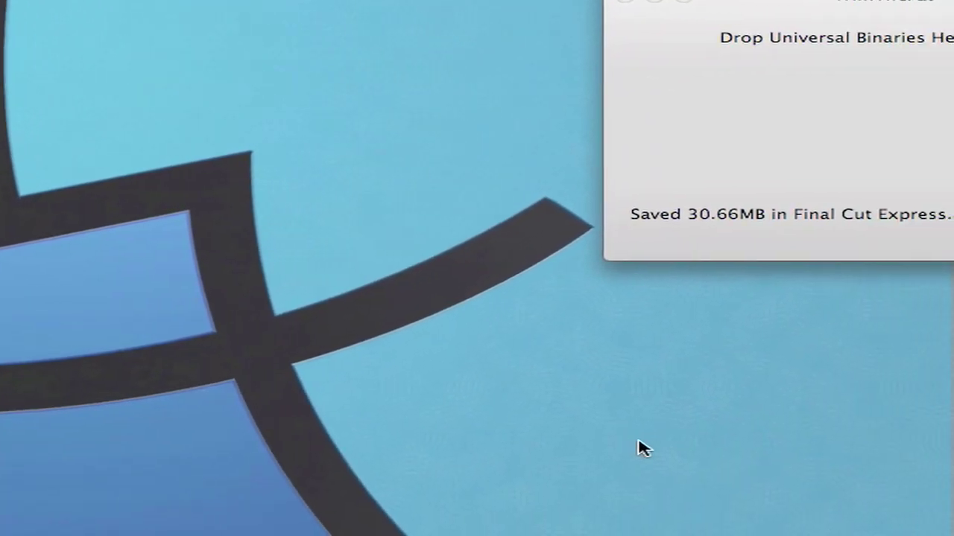
# - Check the French, German and Japanese .lproj folders in the Trash, then close it and lower the TrimTheFat window
pyautogui.click(709, 517)
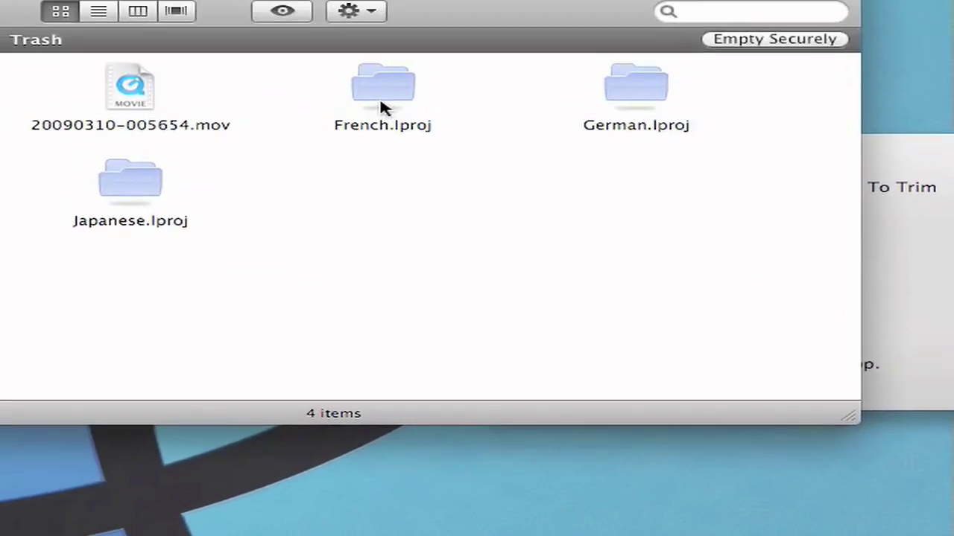
pyautogui.click(380, 101)
pyautogui.click(663, 91)
pyautogui.click(158, 173)
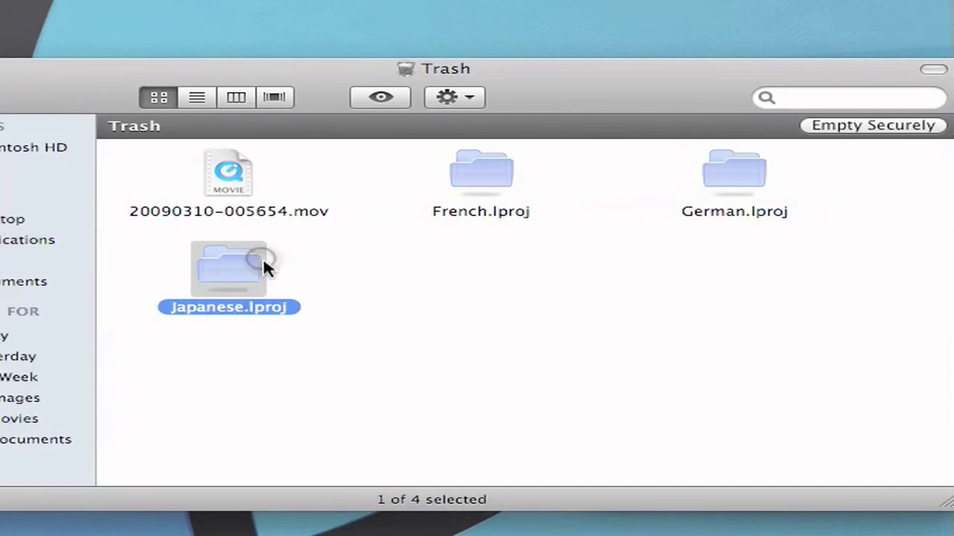
pyautogui.press('super+w')
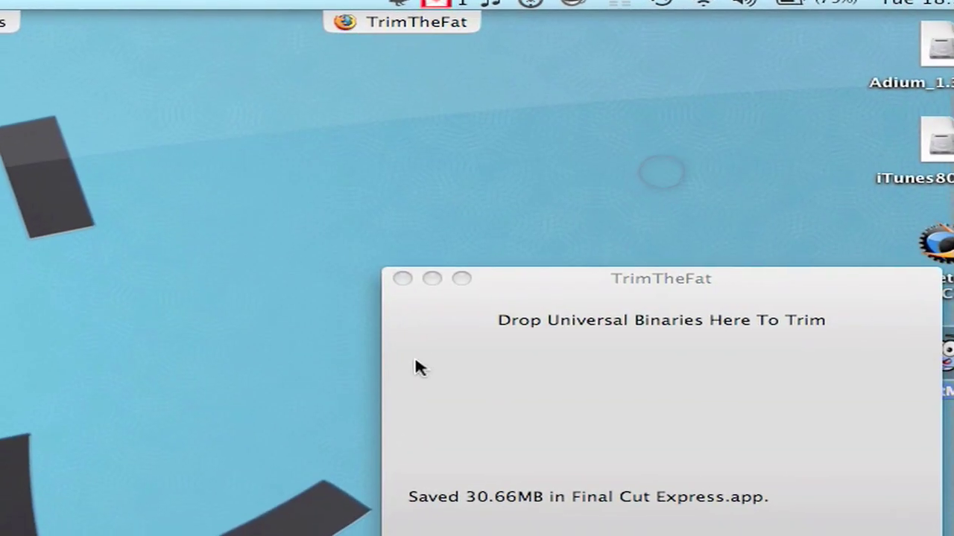
pyautogui.moveTo(693, 275); pyautogui.dragTo(611, 392)
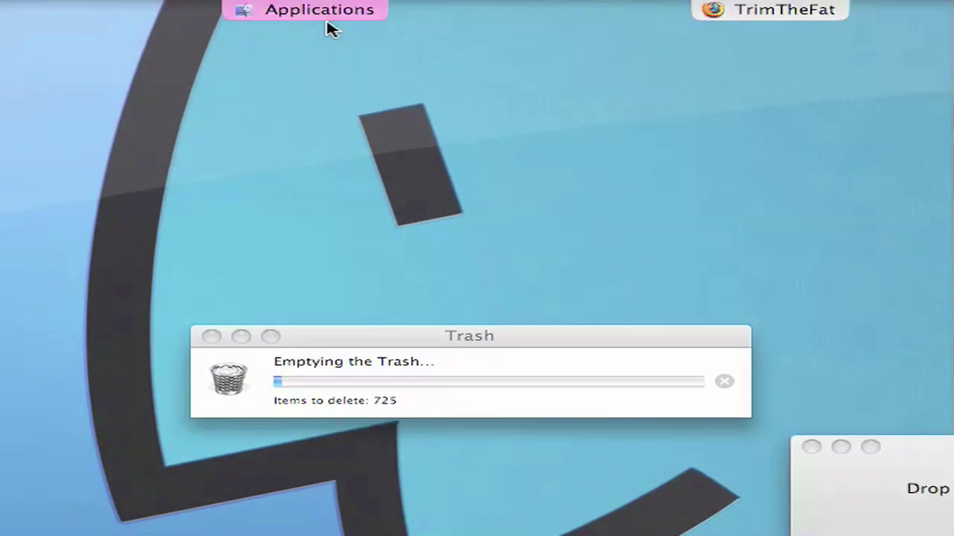
pyautogui.click(331, 19)
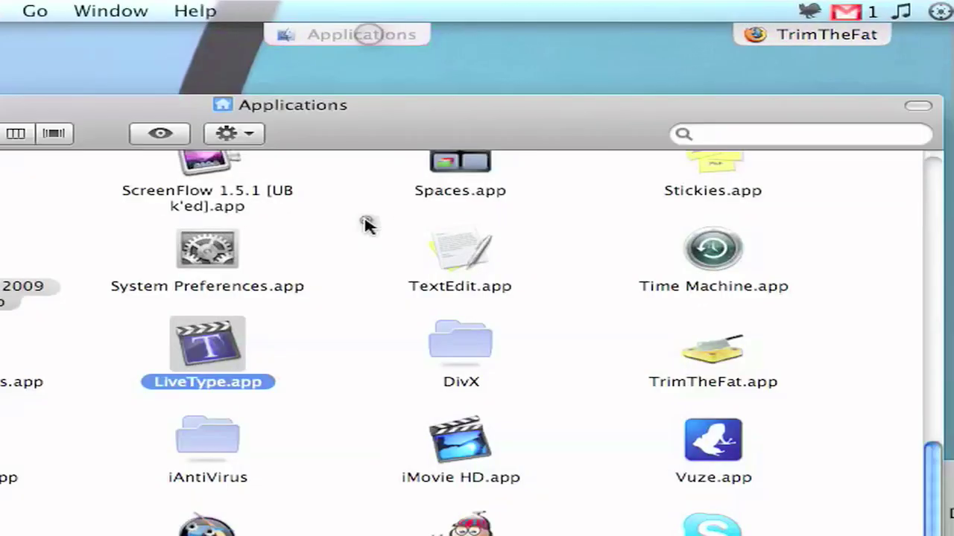
pyautogui.scroll(10, 316, 307)
pyautogui.scroll(-6, 316, 307)
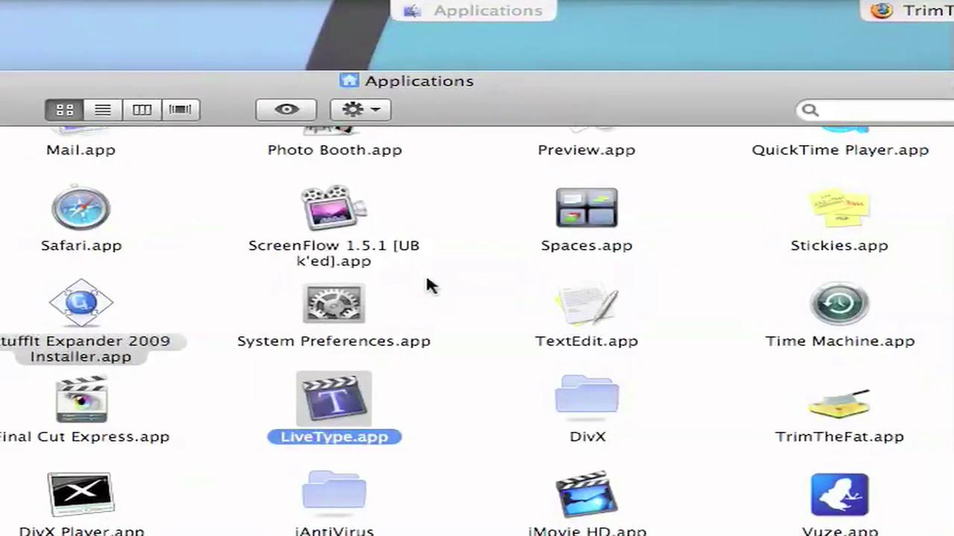
pyautogui.scroll(-3, 432, 282)
pyautogui.scroll(10, 447, 272)
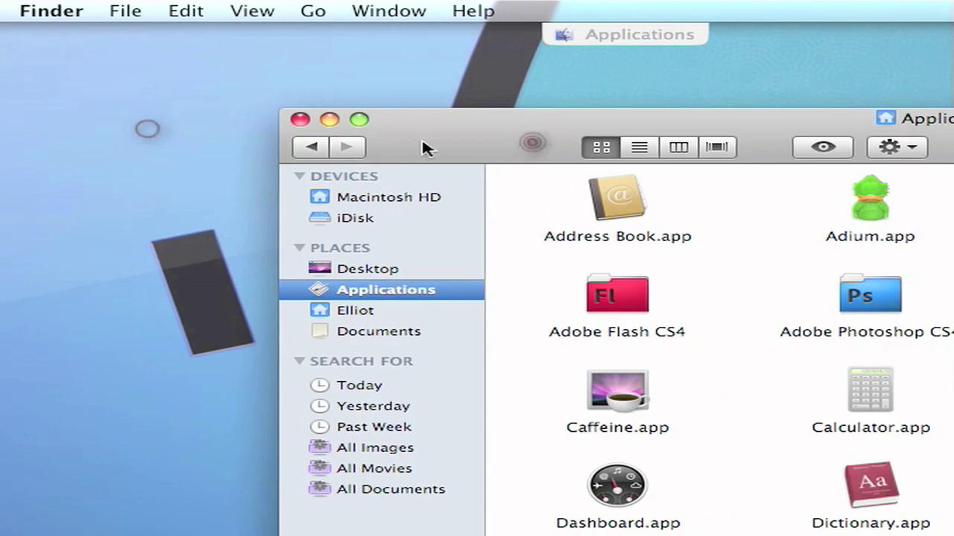
pyautogui.scroll(-8, 715, 318)
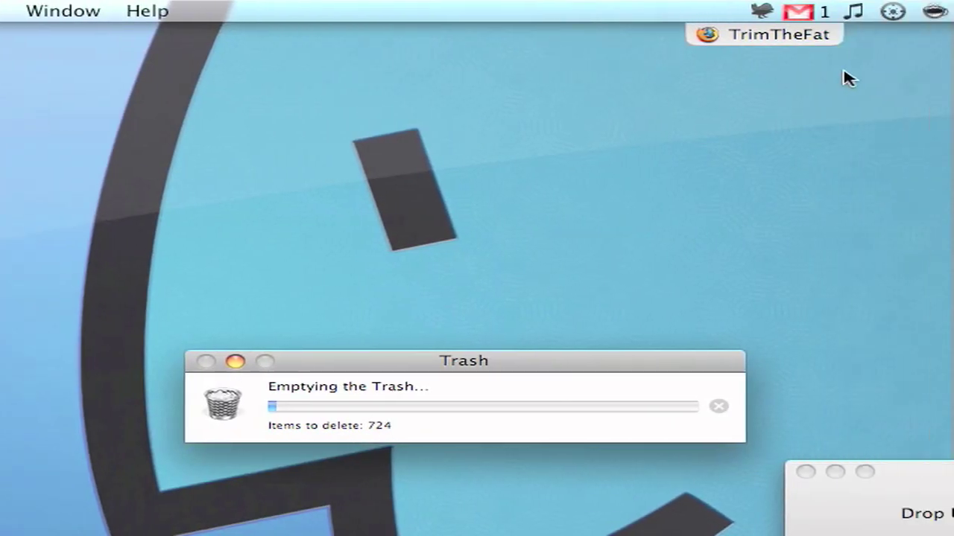
# - From the TrimTheFat page in Firefox, load the OsxTorrents bookmarked site
pyautogui.click(783, 34)
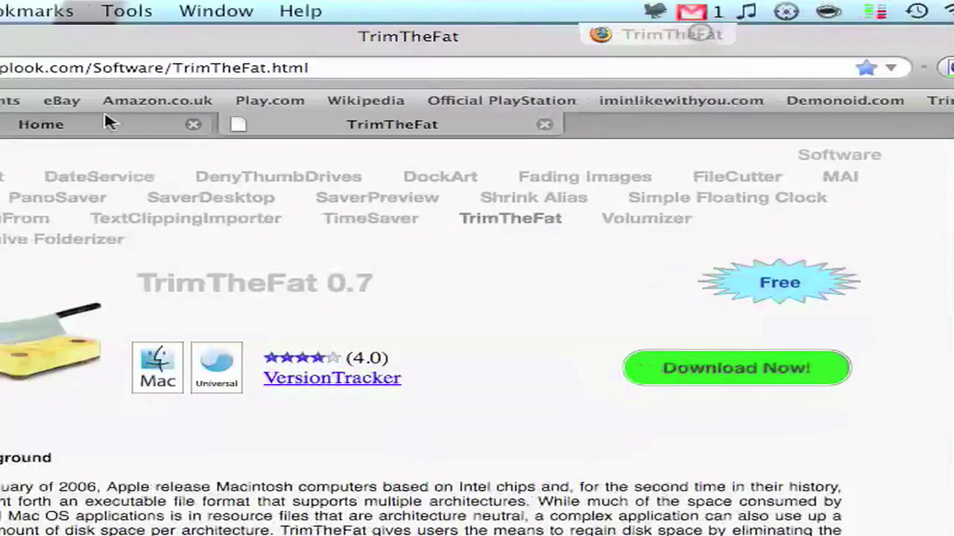
pyautogui.click(138, 101)
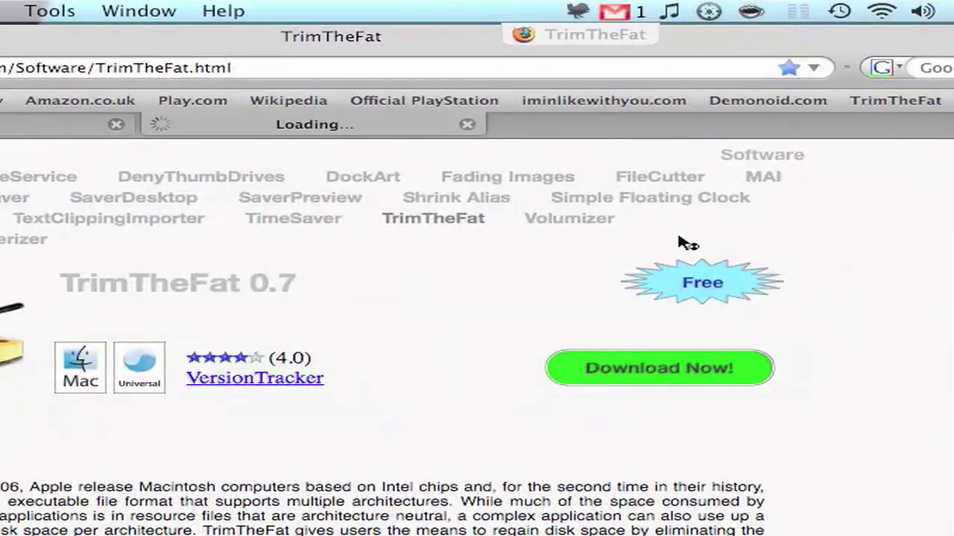